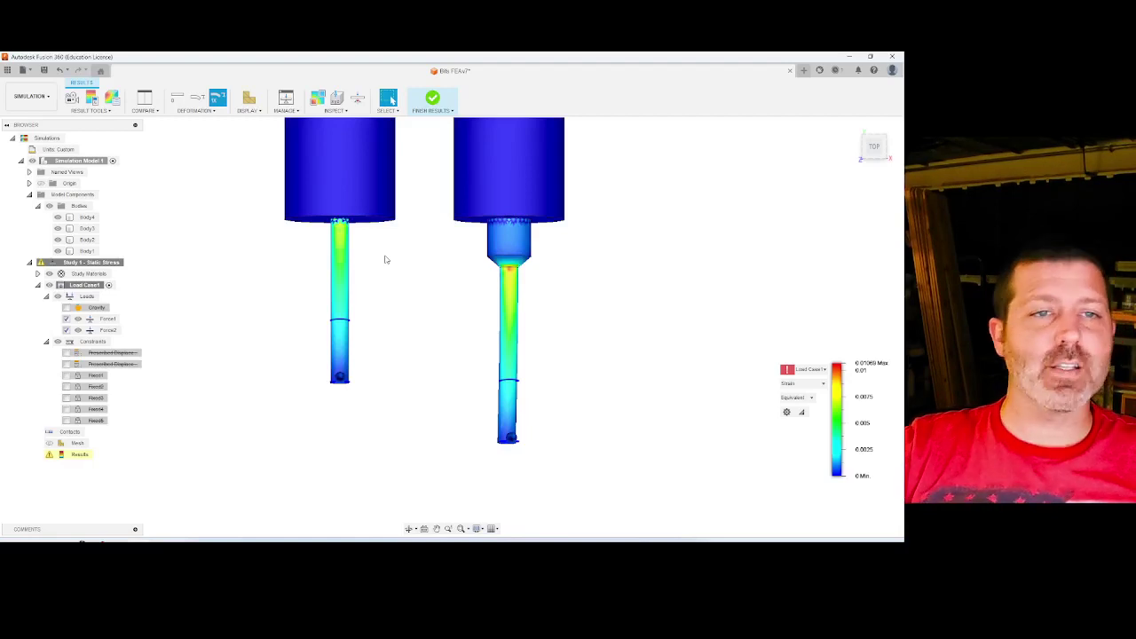
click(848, 57)
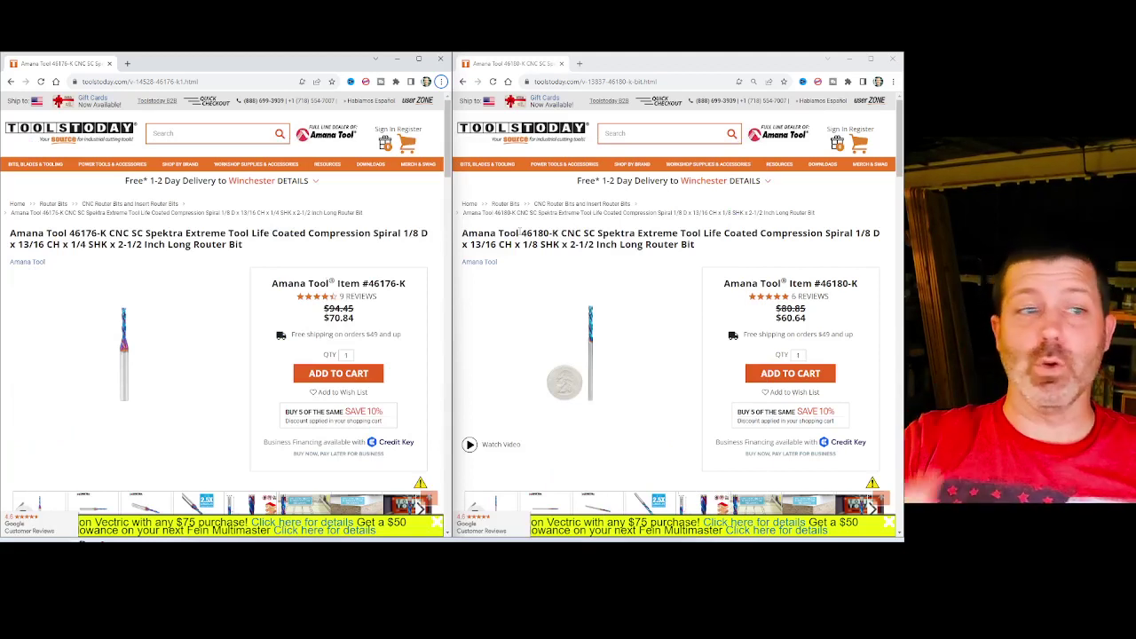
mouse_move(120, 280)
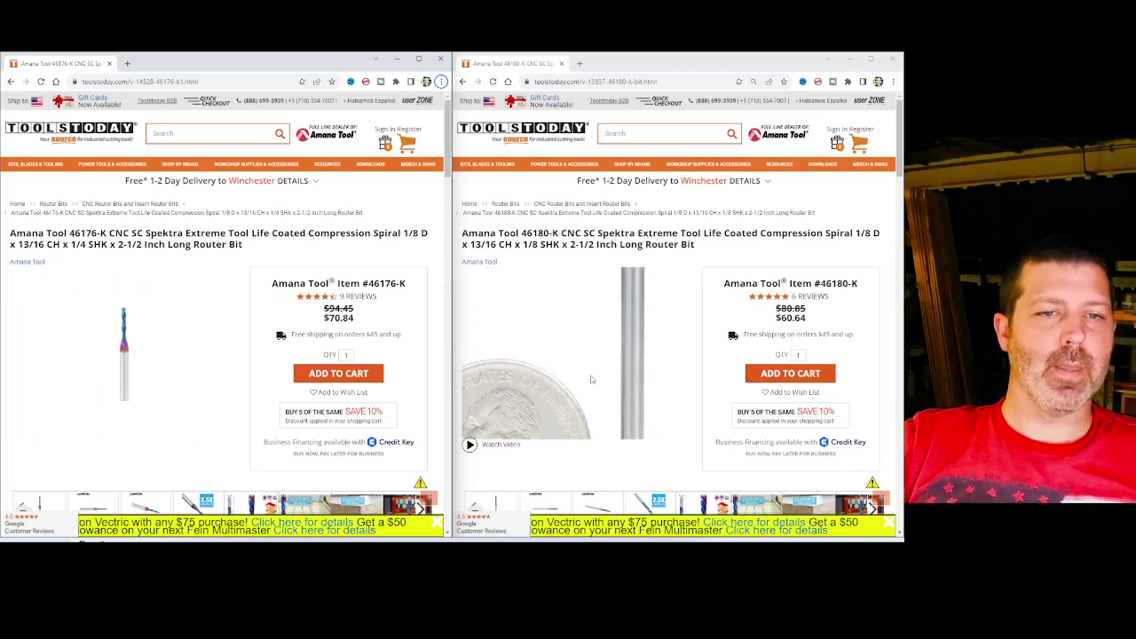
Step: Restore the Fusion 360 window showing both bits' stress results, viewed from above
click(93, 512)
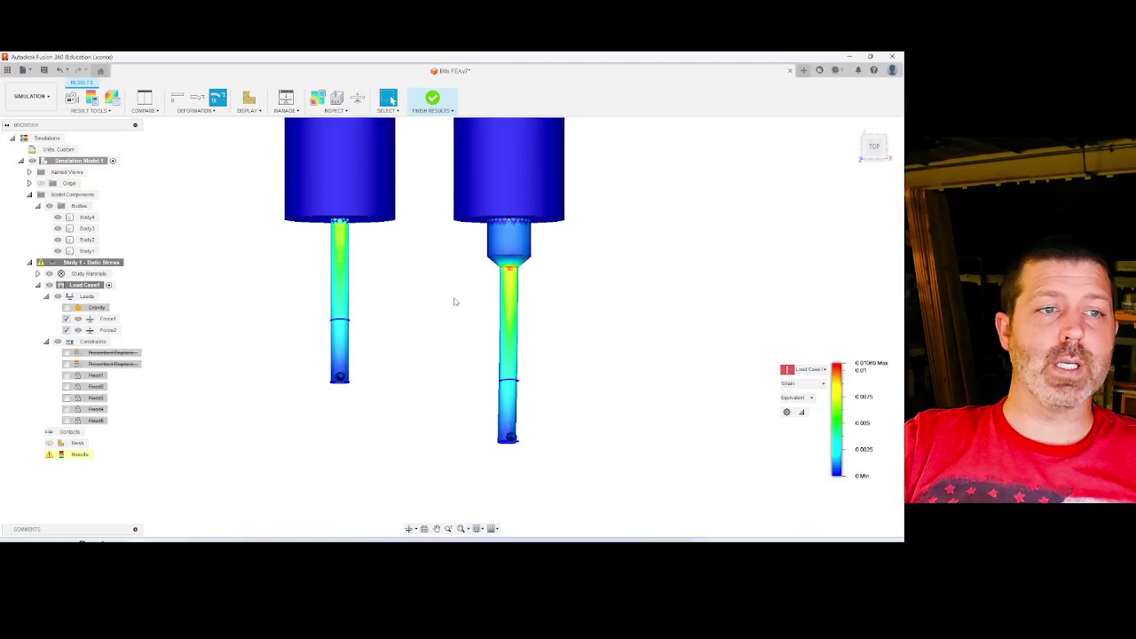
shift+middle_drag(552, 391, 533, 314)
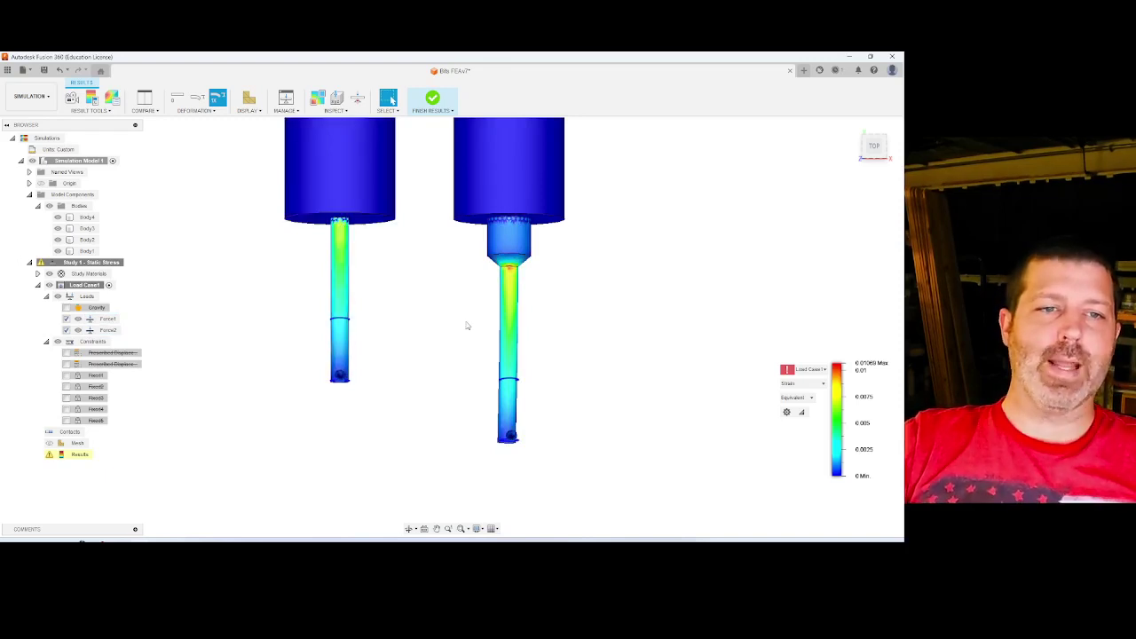
Step: Orbit to an angled 3D view and zoom in on the tapered shank's hot spot
shift+middle_drag(439, 312, 416, 270)
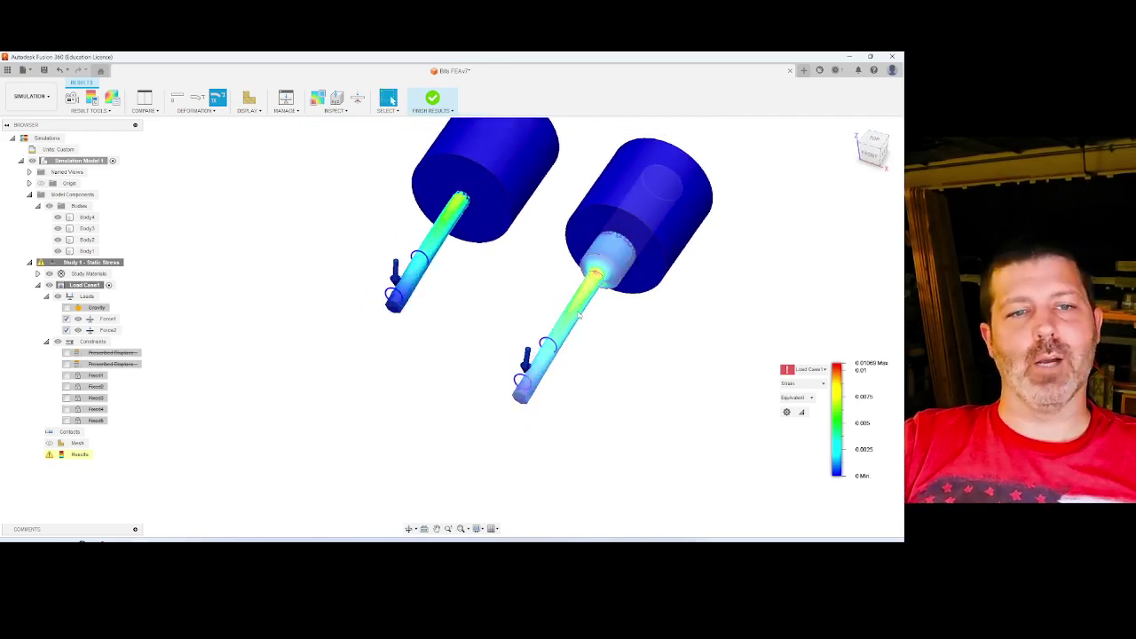
scroll(380, 388, up, 3)
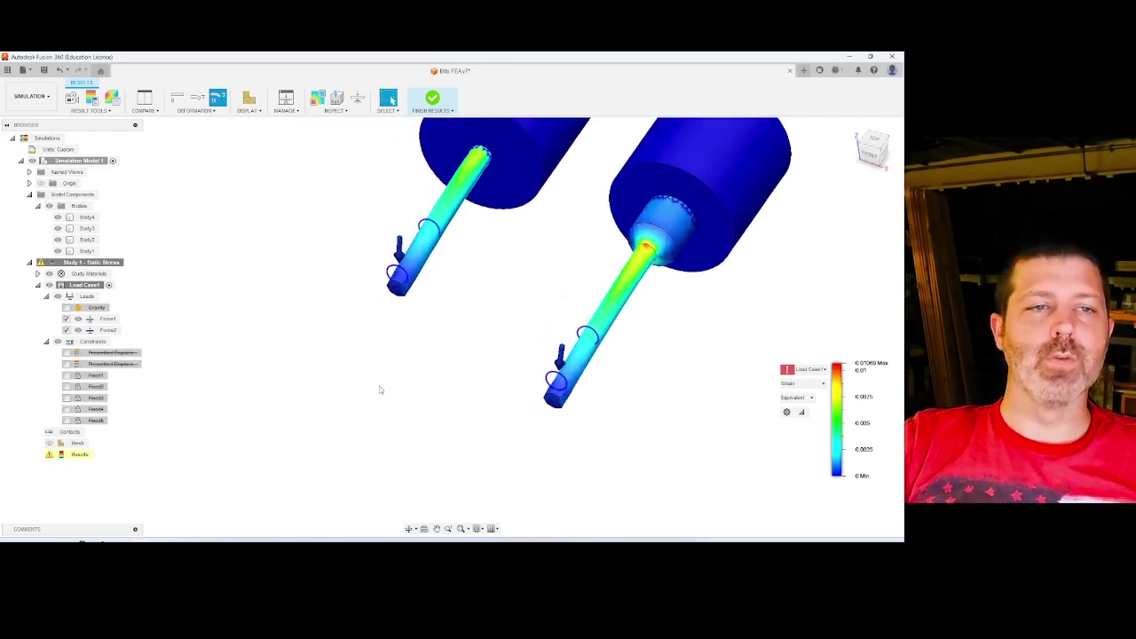
scroll(380, 388, down, 5)
scroll(494, 272, up, 2)
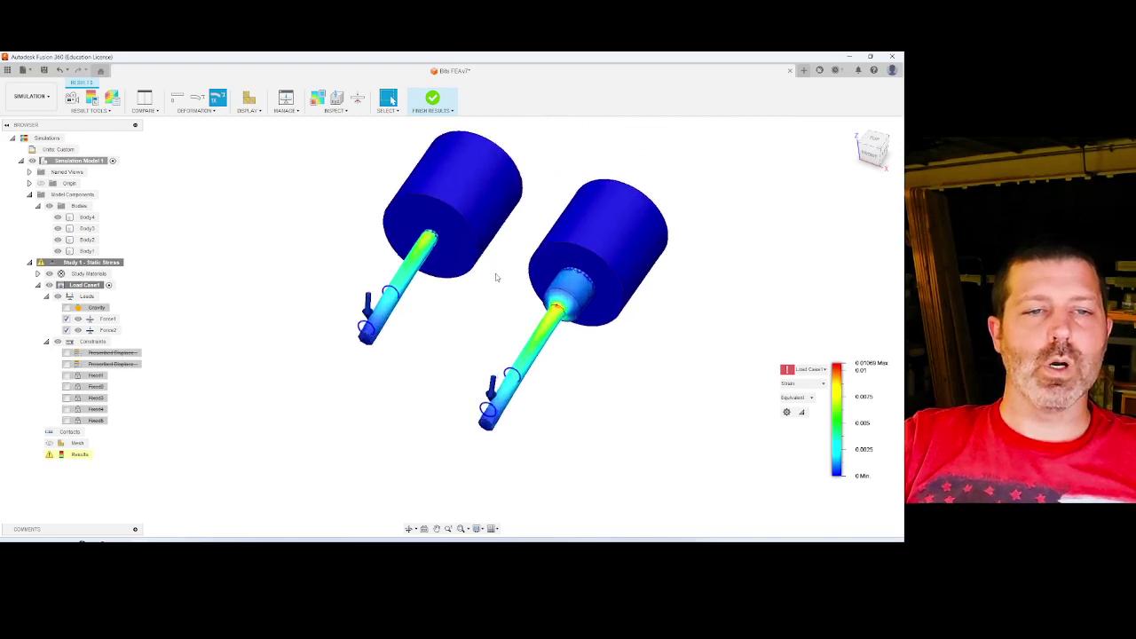
scroll(492, 292, up, 1)
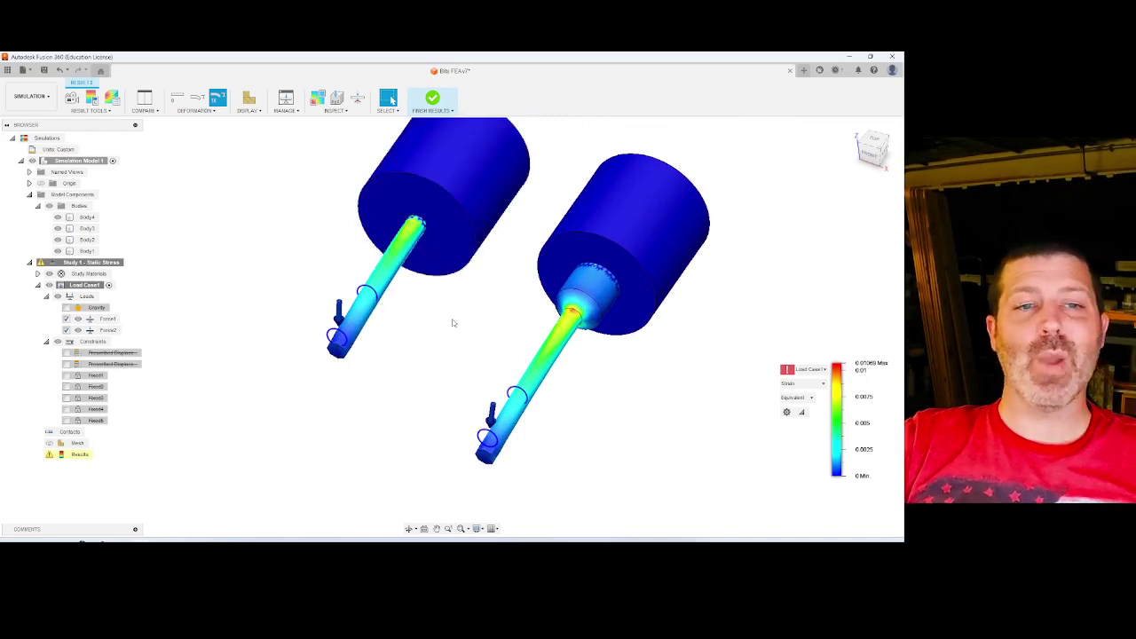
Step: Orbit further for a clearer look at both shafts, then zoom back out
shift+middle_drag(452, 319, 633, 512)
shift+middle_drag(431, 302, 489, 322)
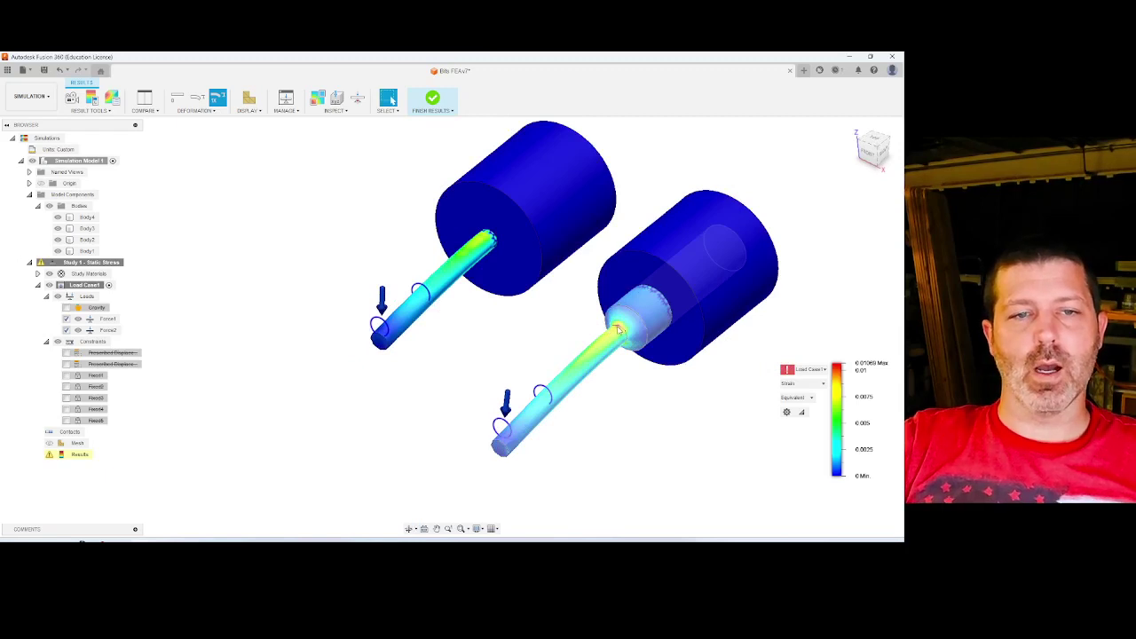
scroll(619, 330, down, 2)
scroll(619, 331, up, 6)
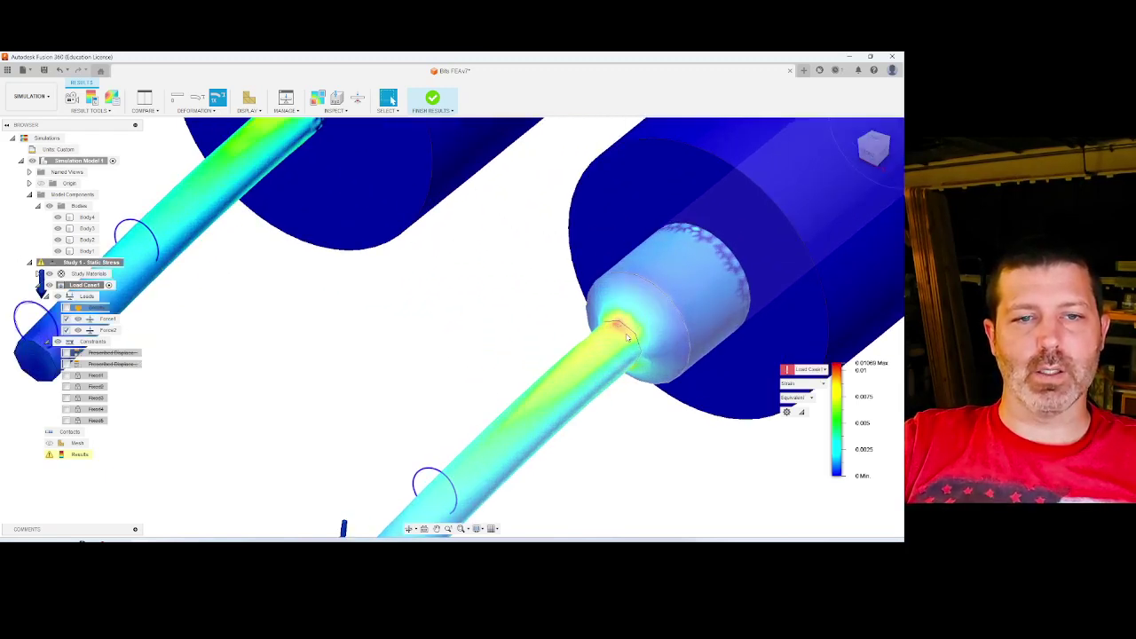
scroll(627, 337, down, 7)
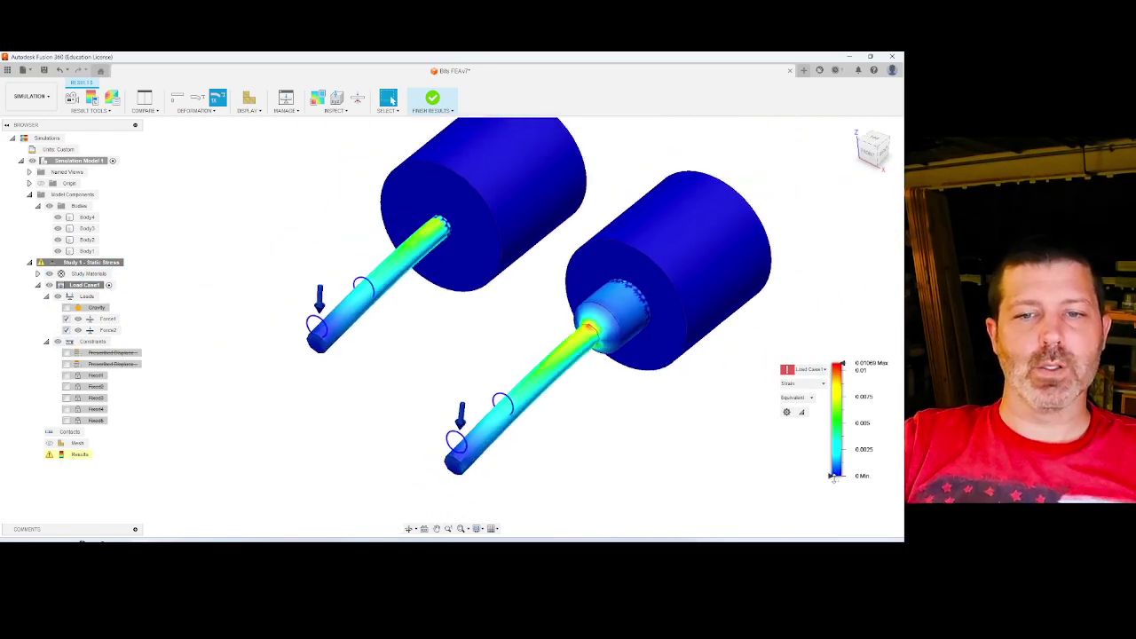
drag(832, 478, 831, 477)
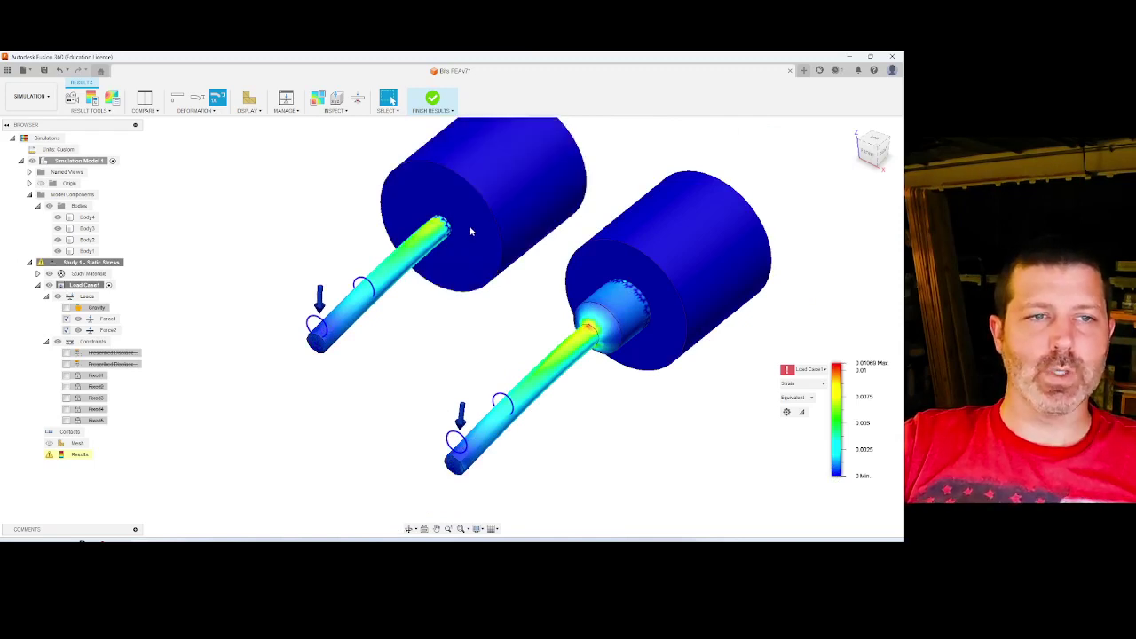
click(58, 228)
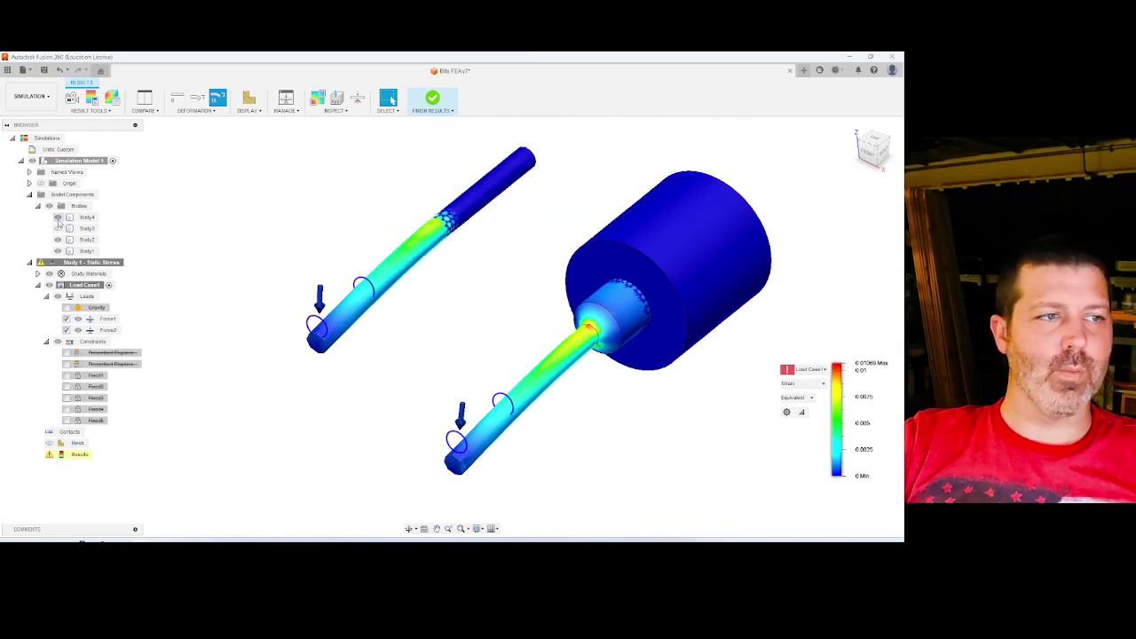
click(58, 217)
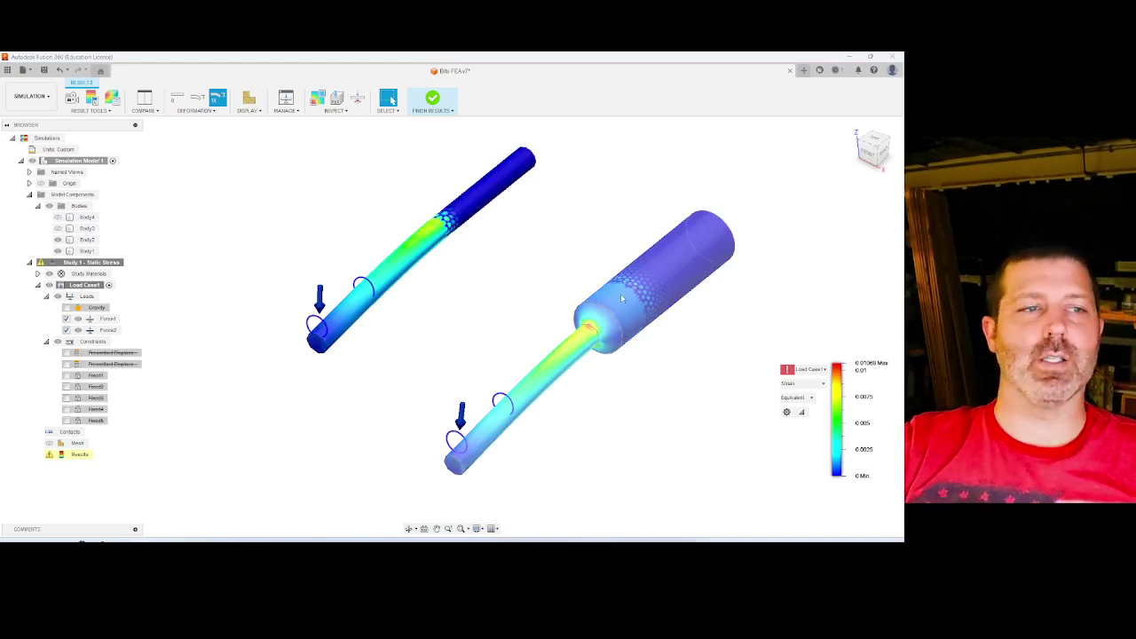
shift+middle_drag(417, 328, 403, 312)
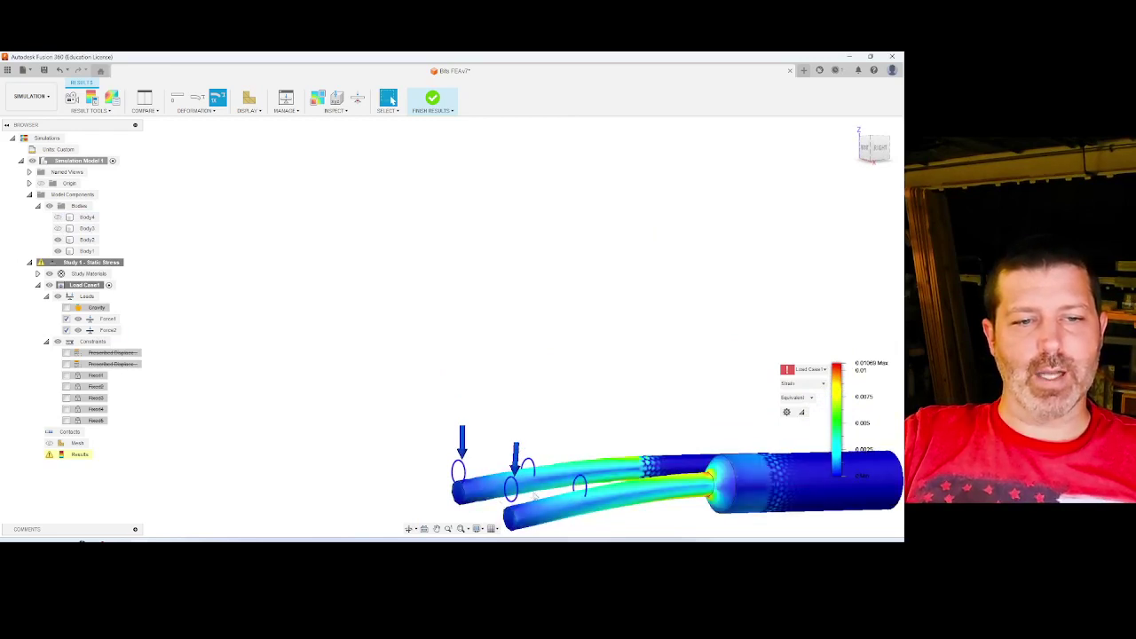
click(523, 463)
click(517, 434)
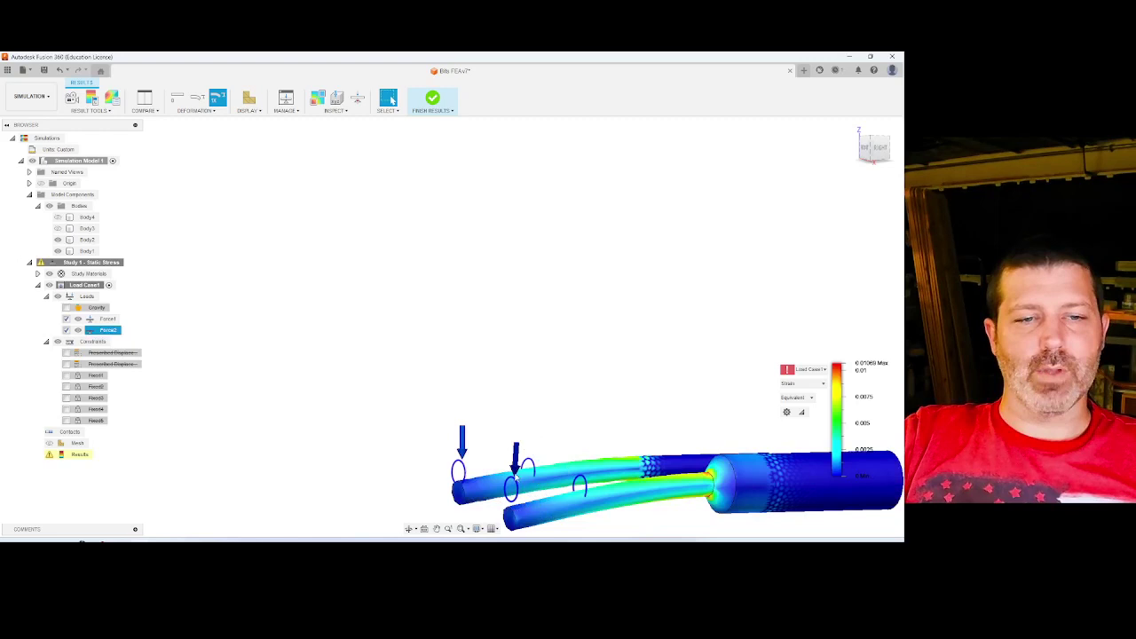
shift+middle_drag(505, 423, 533, 441)
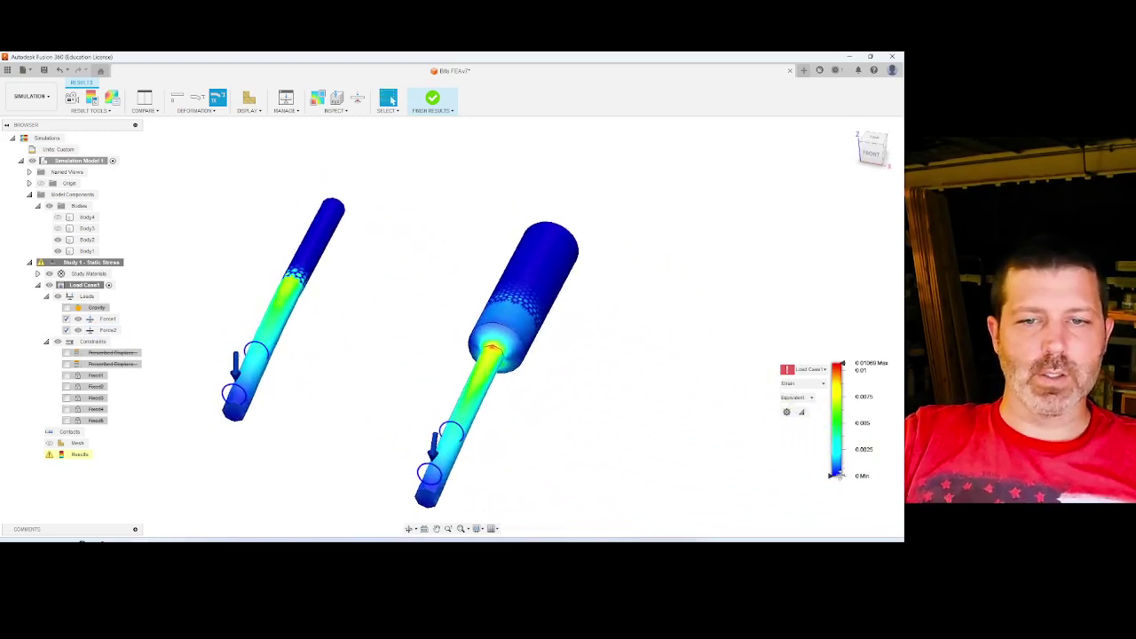
Step: Raise the strain threshold to about 0.0077–0.01069 and orbit so the bits stand upright
drag(832, 476, 832, 390)
shift+middle_drag(776, 400, 454, 337)
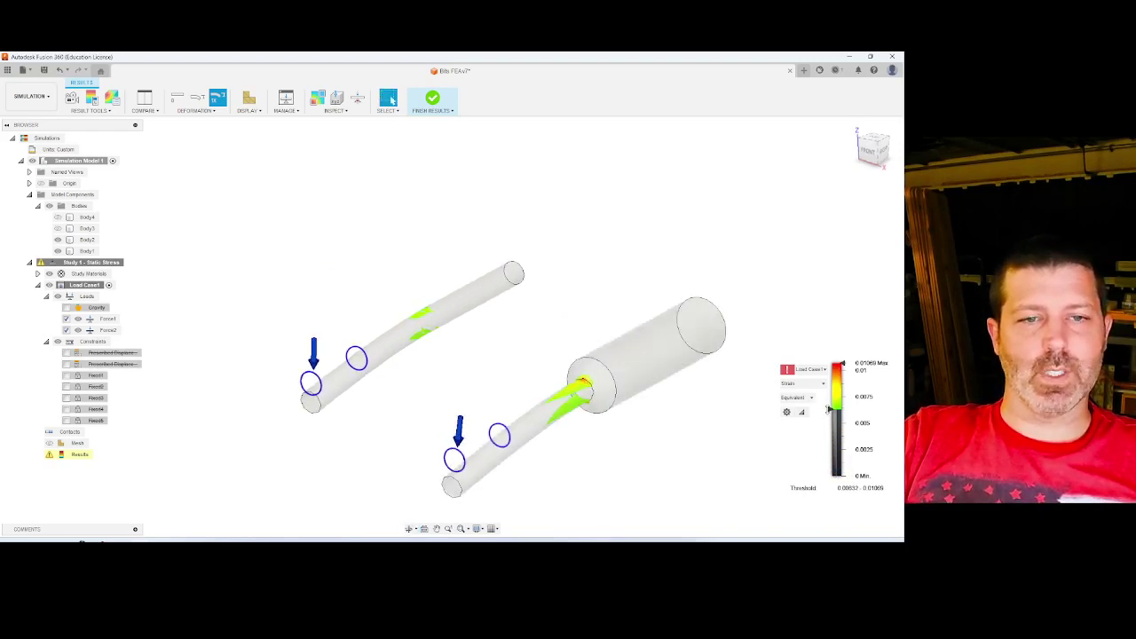
drag(828, 409, 828, 400)
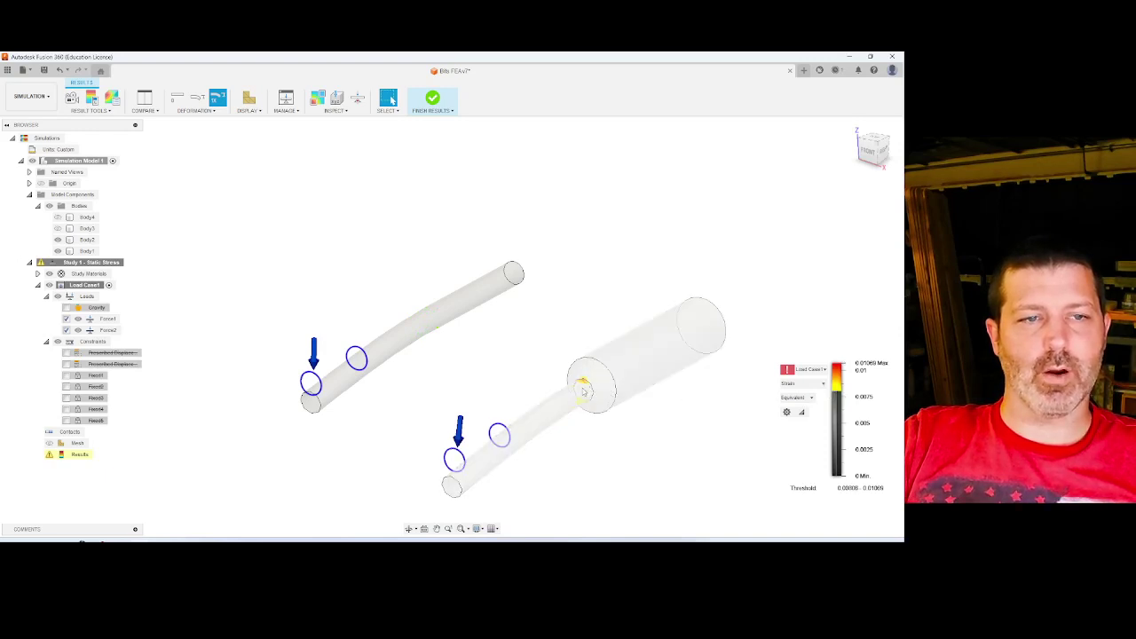
shift+middle_drag(583, 390, 355, 346)
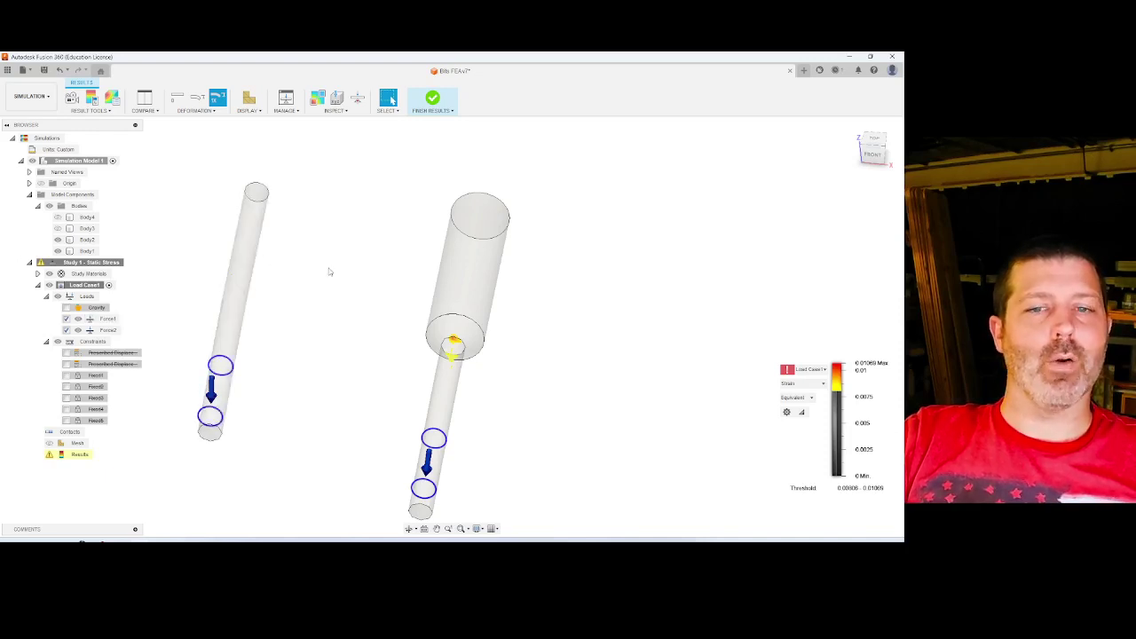
mouse_move(831, 391)
mouse_down()
mouse_move(830, 407)
mouse_move(831, 396)
mouse_up()
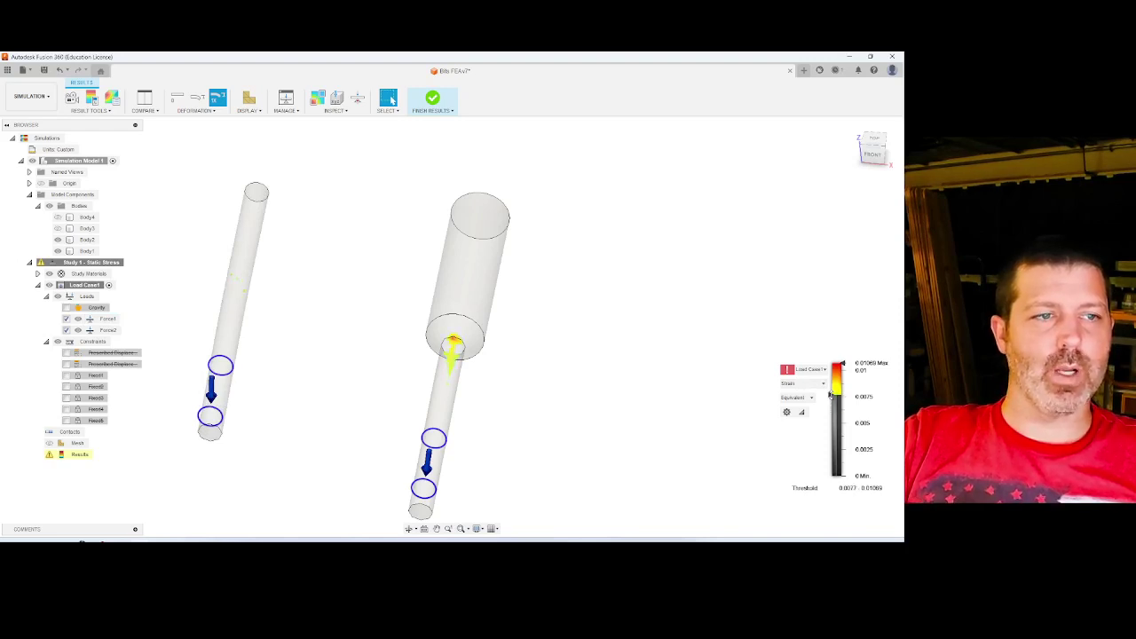
shift+middle_drag(476, 372, 494, 392)
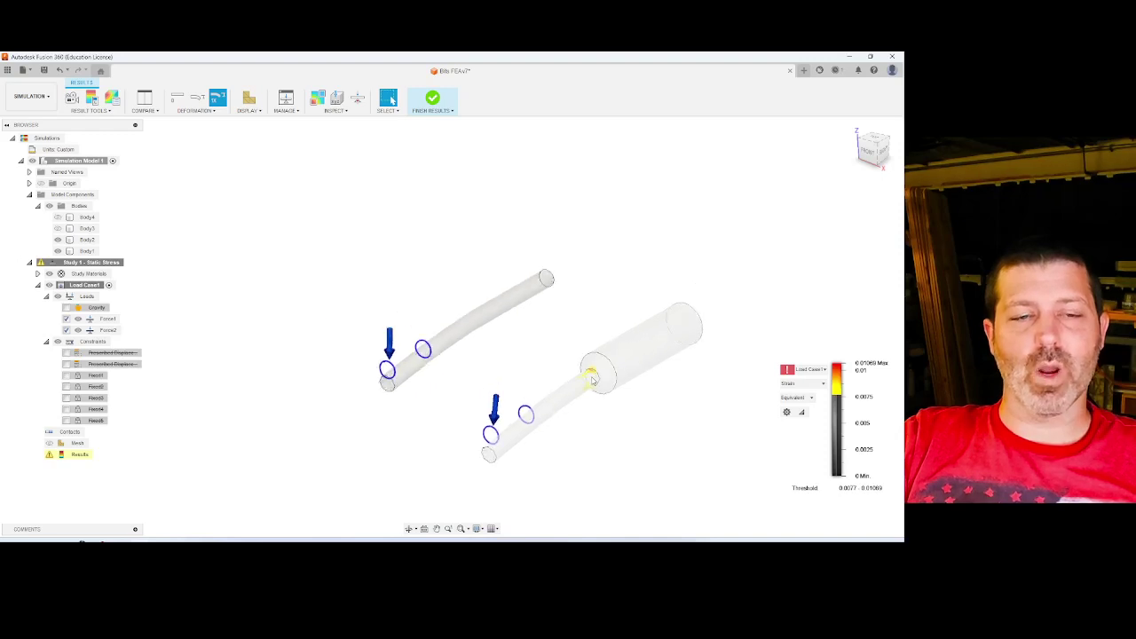
scroll(595, 372, up, 3)
shift+middle_drag(610, 421, 635, 435)
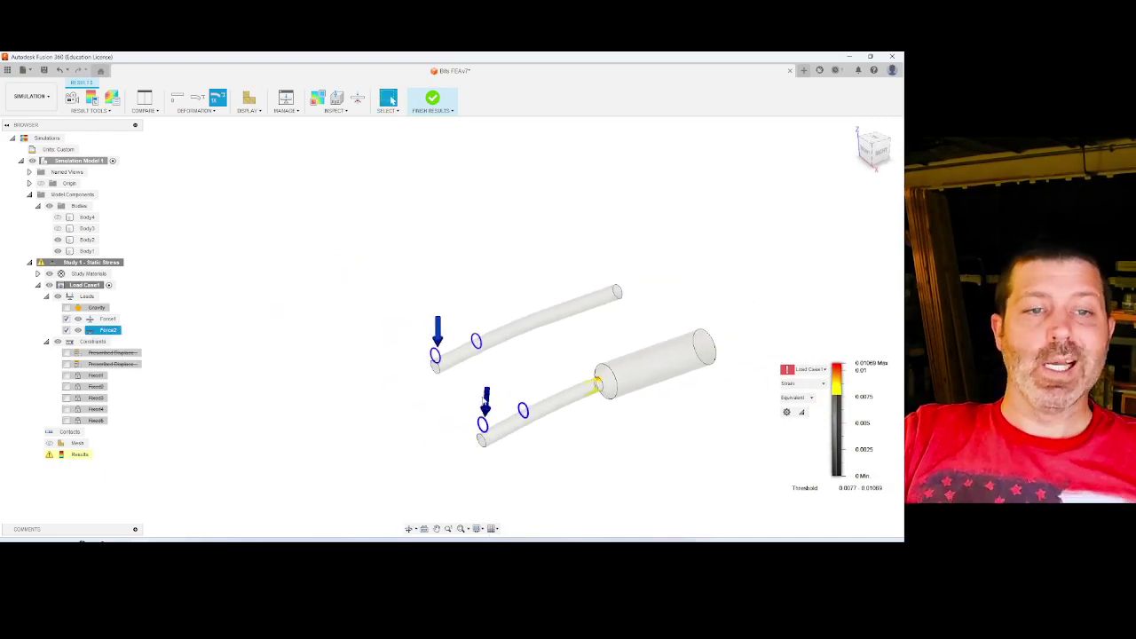
shift+middle_drag(441, 412, 453, 307)
shift+middle_drag(391, 344, 406, 361)
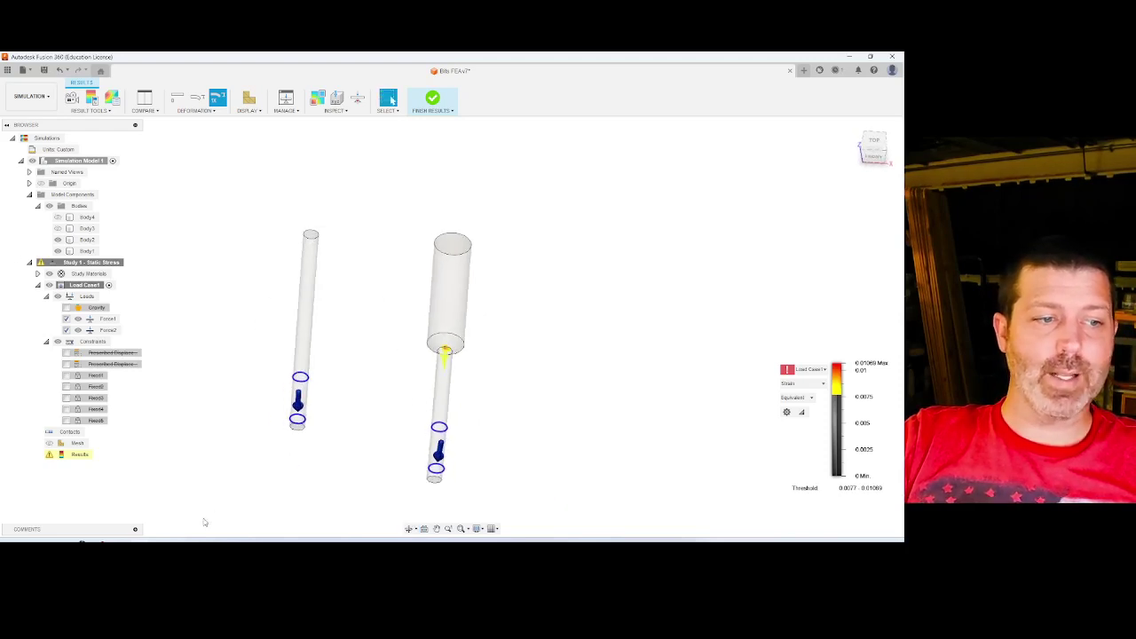
mouse_move(82, 541)
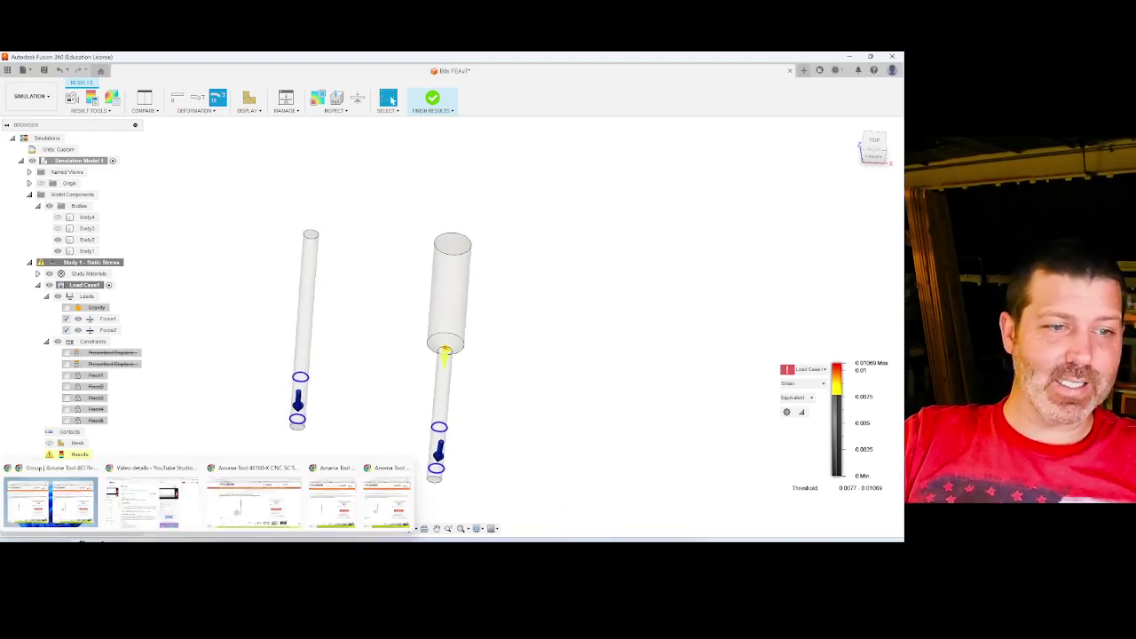
click(847, 57)
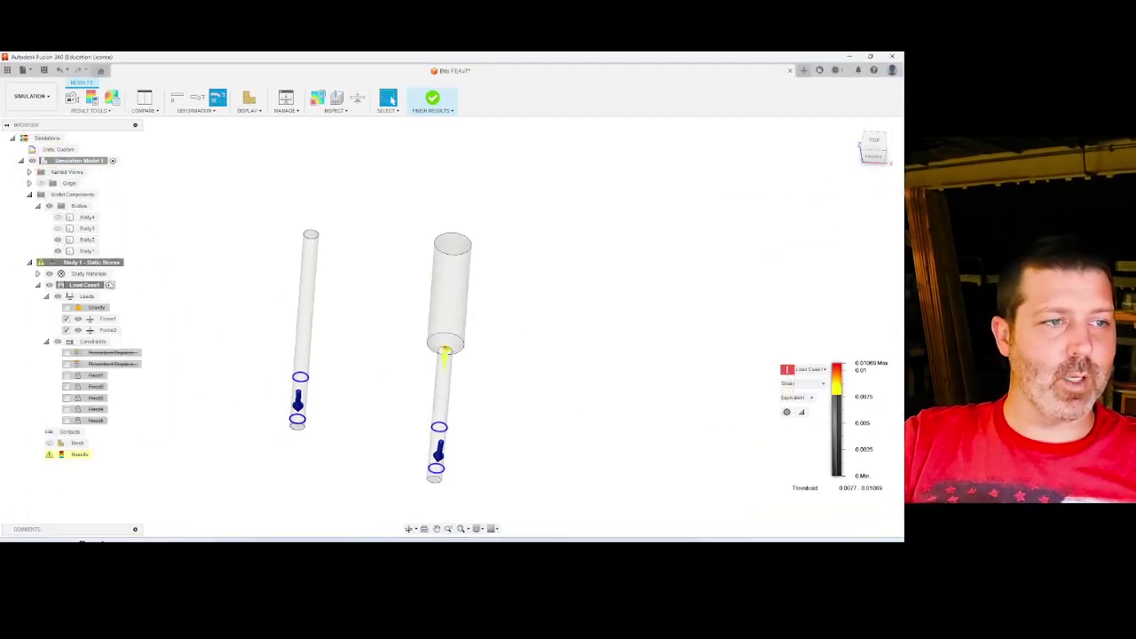
Step: Drop the threshold to Min and toggle the Body3 and Body4 holder cylinders, leaving both hidden
drag(831, 394, 831, 479)
click(58, 228)
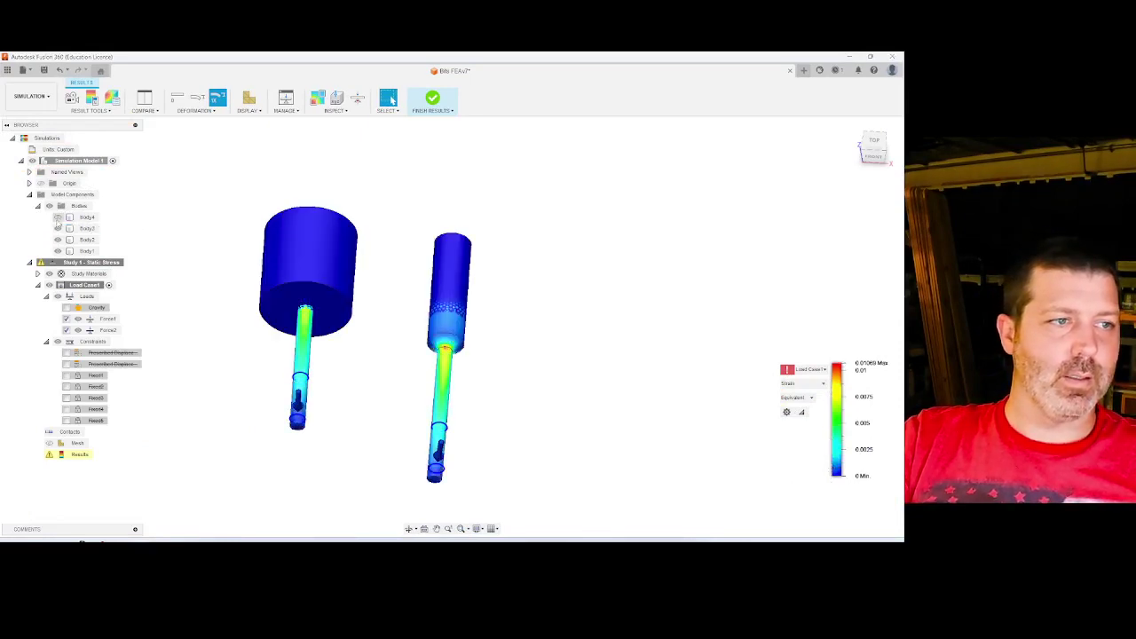
click(58, 216)
shift+middle_drag(393, 329, 393, 324)
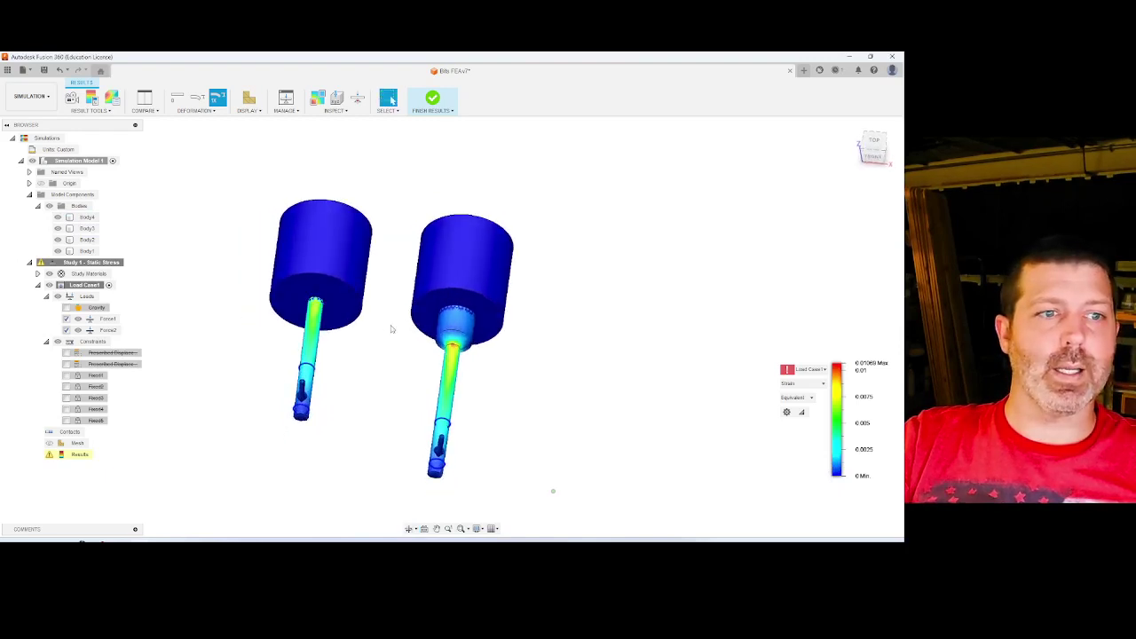
click(58, 228)
click(57, 217)
click(57, 217)
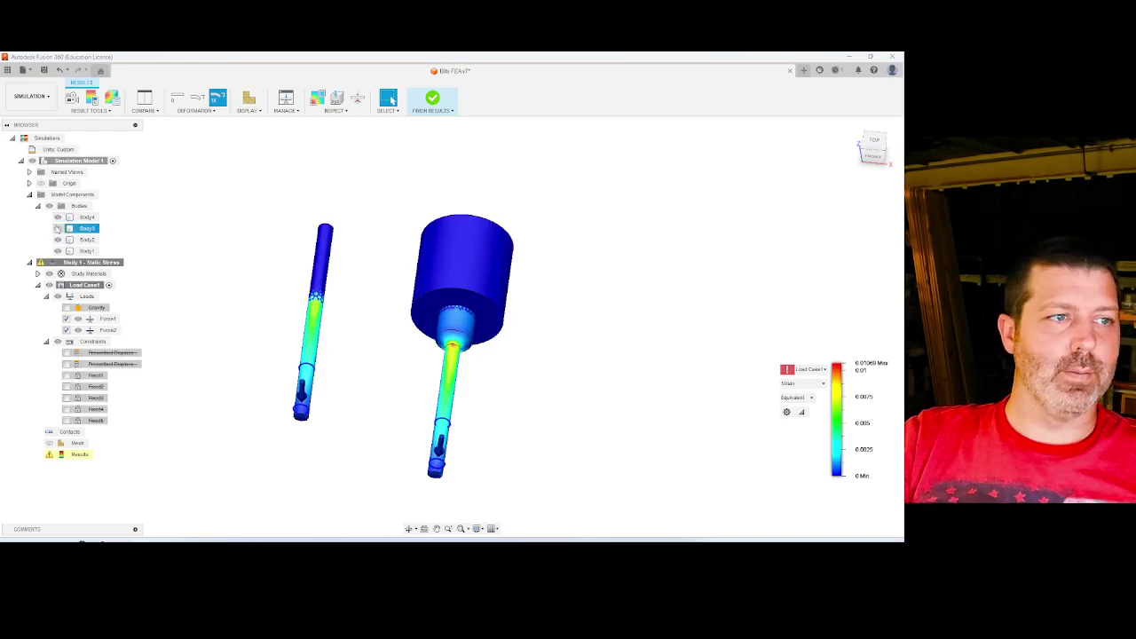
click(57, 229)
click(58, 216)
click(58, 228)
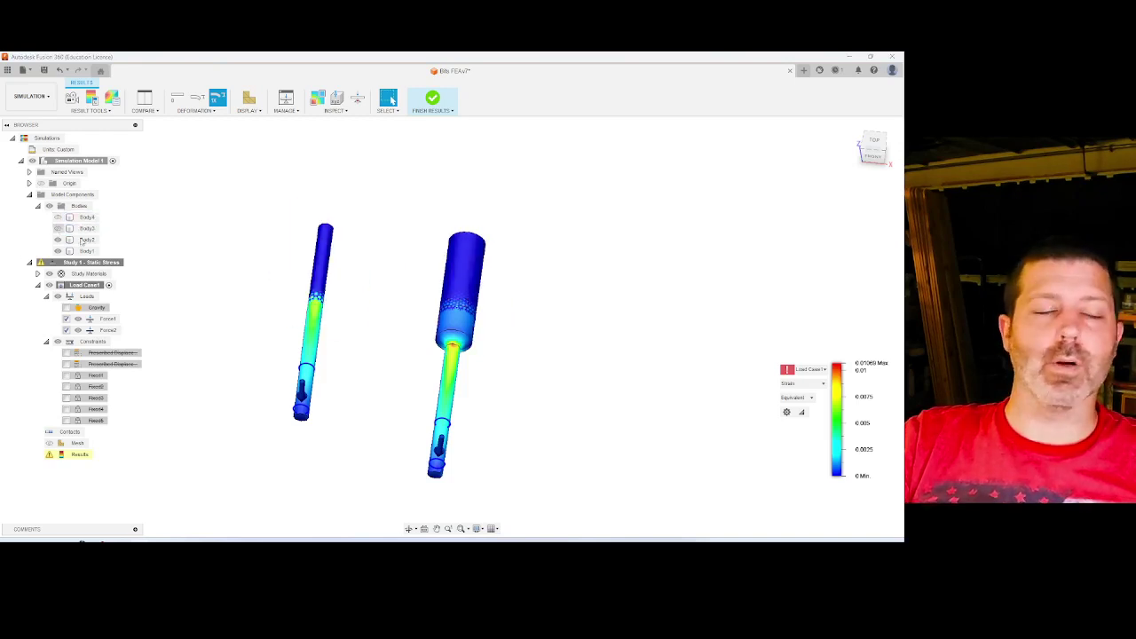
Step: Orbit and zoom the view so both bits stand upright
shift+middle_drag(408, 348, 381, 346)
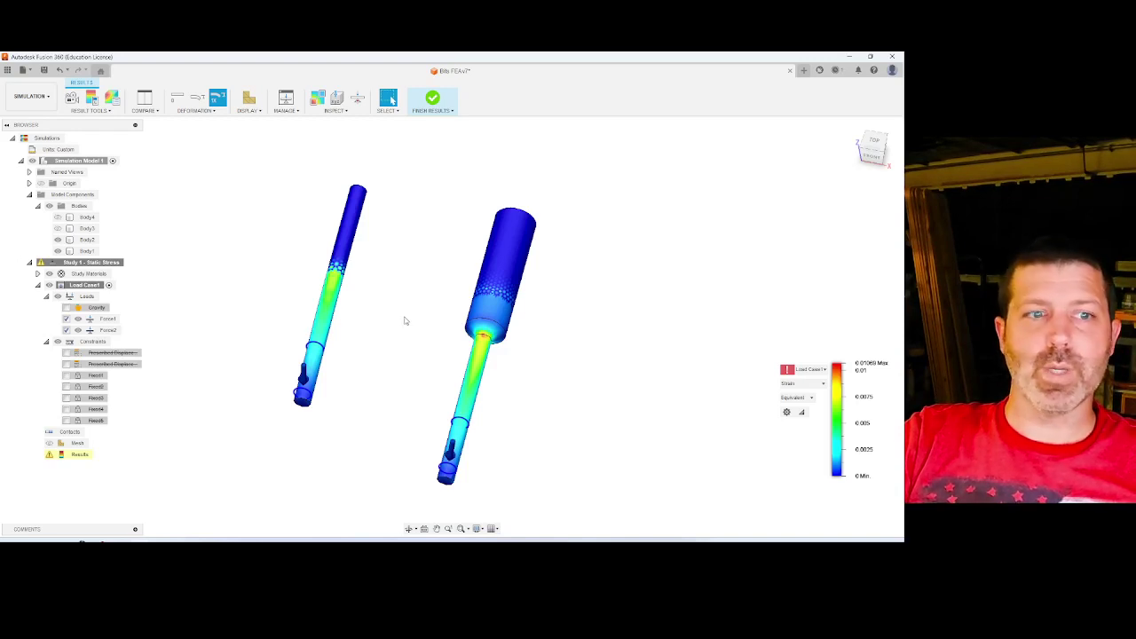
scroll(404, 317, down, 2)
scroll(370, 318, up, 1)
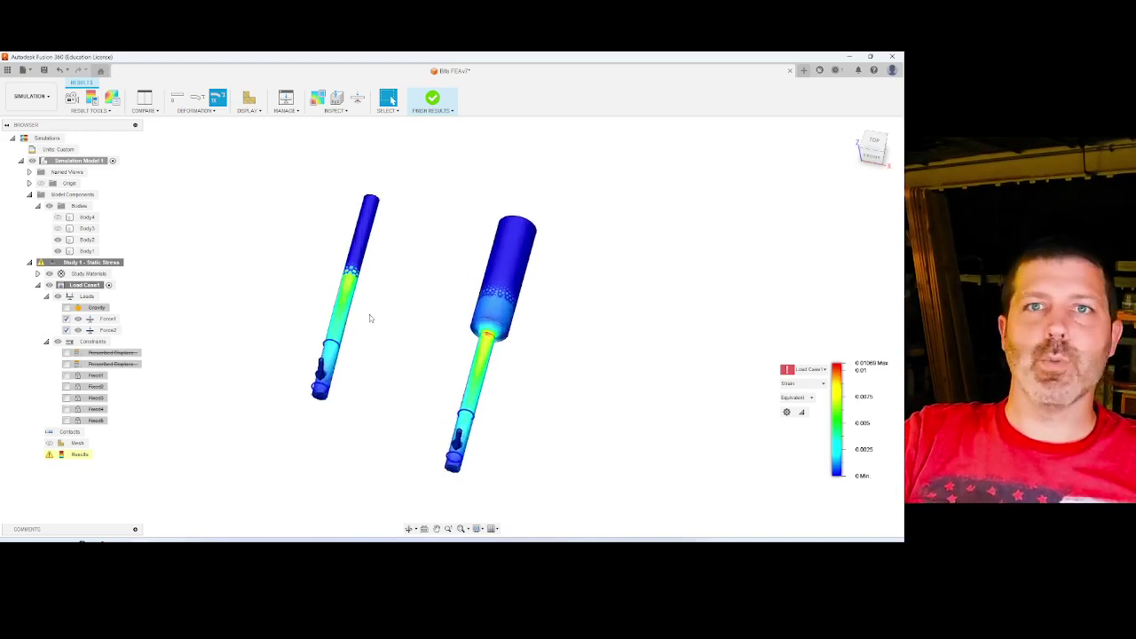
shift+middle_drag(372, 317, 380, 330)
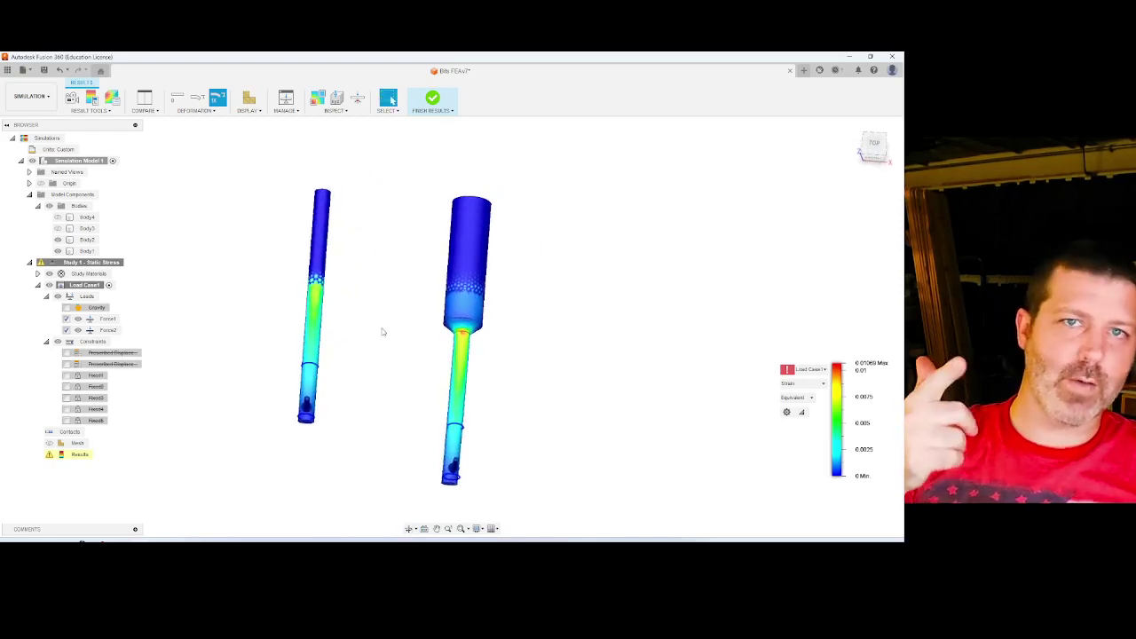